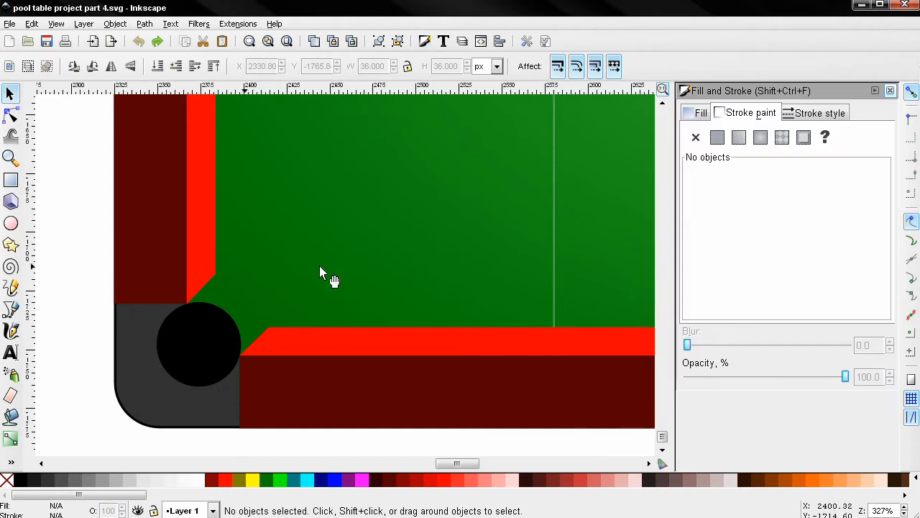
Step: Give the black lower-left corner pocket circle a flat stroke in grey 838383ff
click(189, 370)
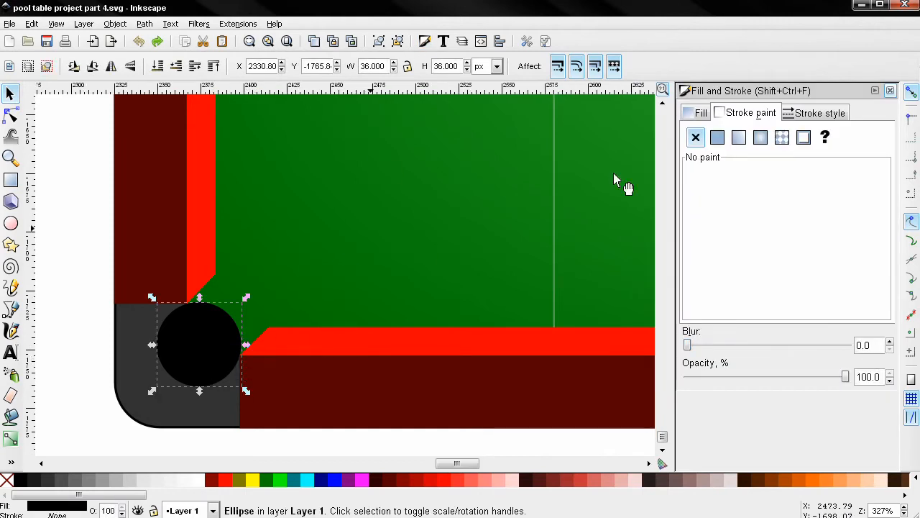
click(718, 137)
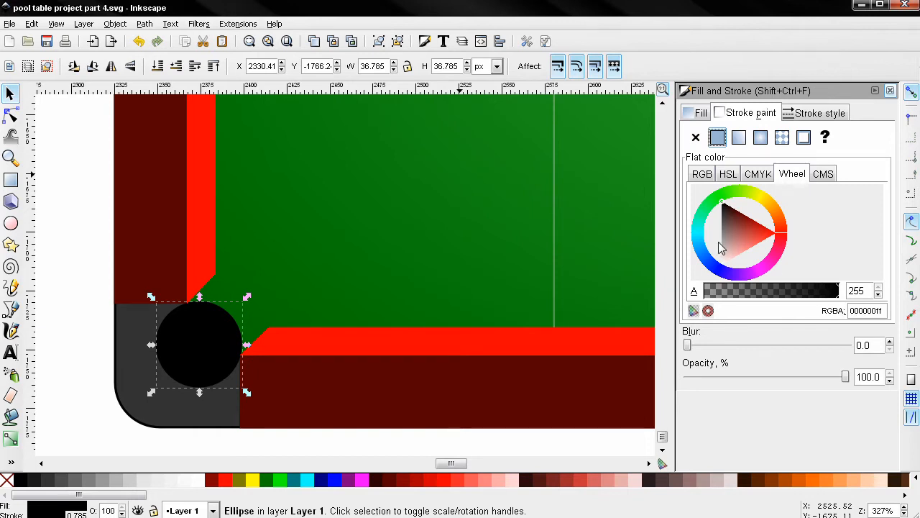
click(860, 311)
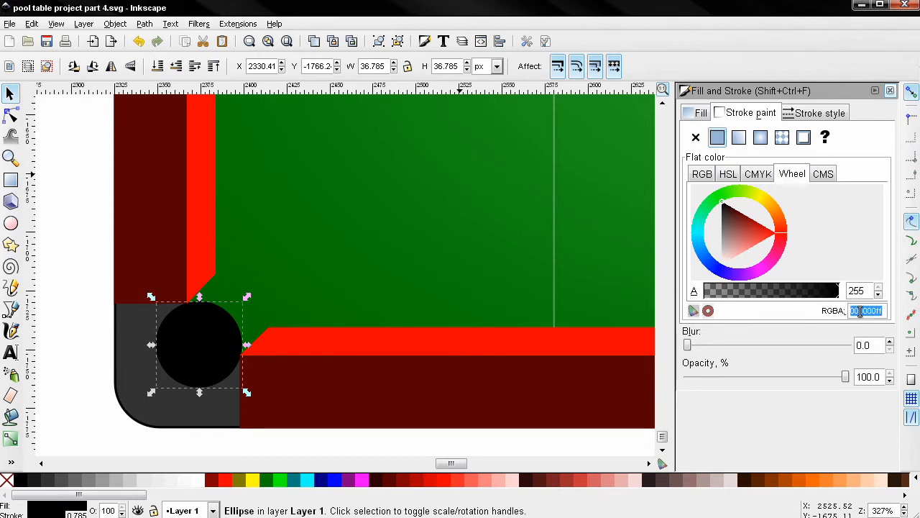
text(838383ff)
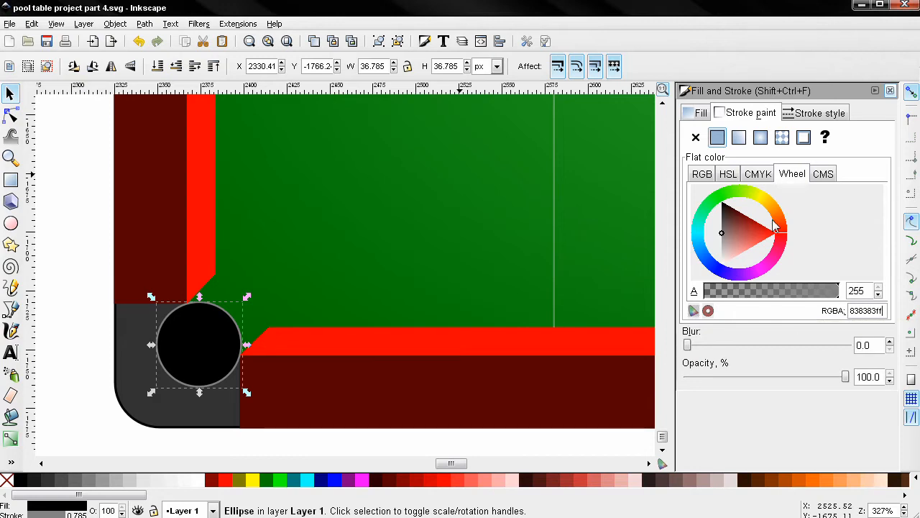
Step: Set the pocket circle's stroke width to 1.6 px and its blur to 2.0
click(819, 113)
click(804, 133)
click(804, 132)
triple_click(783, 135)
text(1.6)
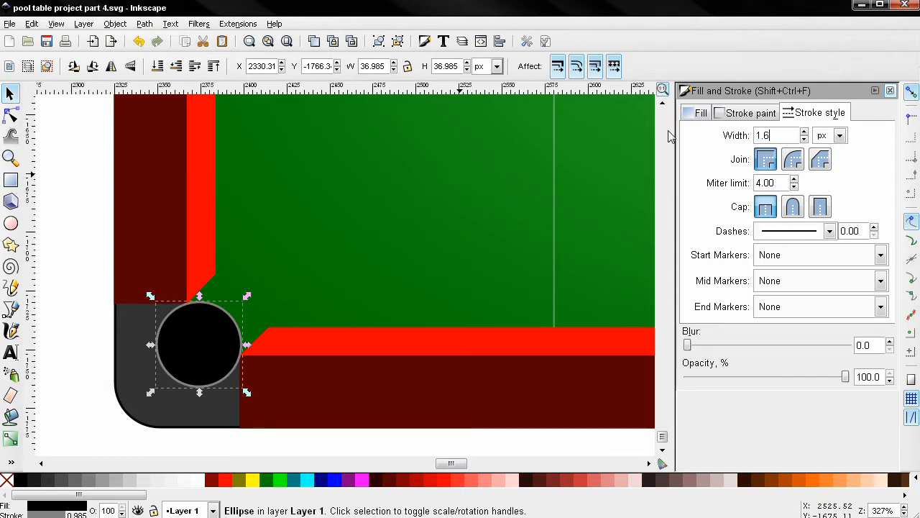
key(Return)
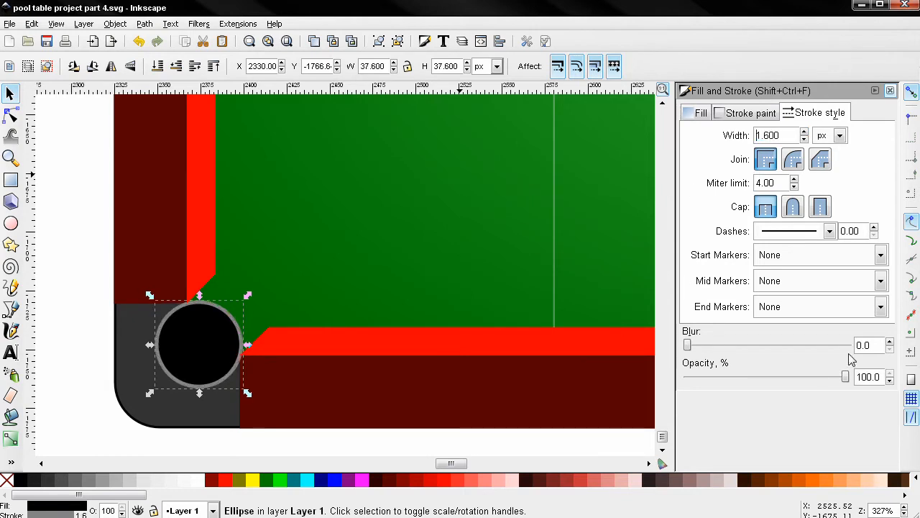
click(890, 343)
click(890, 342)
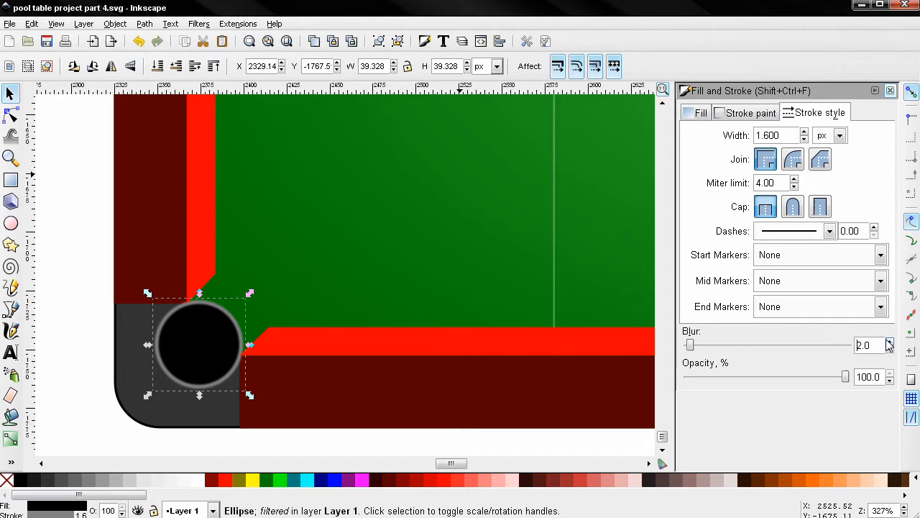
Step: Apply a linear gradient to the pocket circle's stroke and make its transparent end stop black (00000000)
click(735, 113)
click(739, 138)
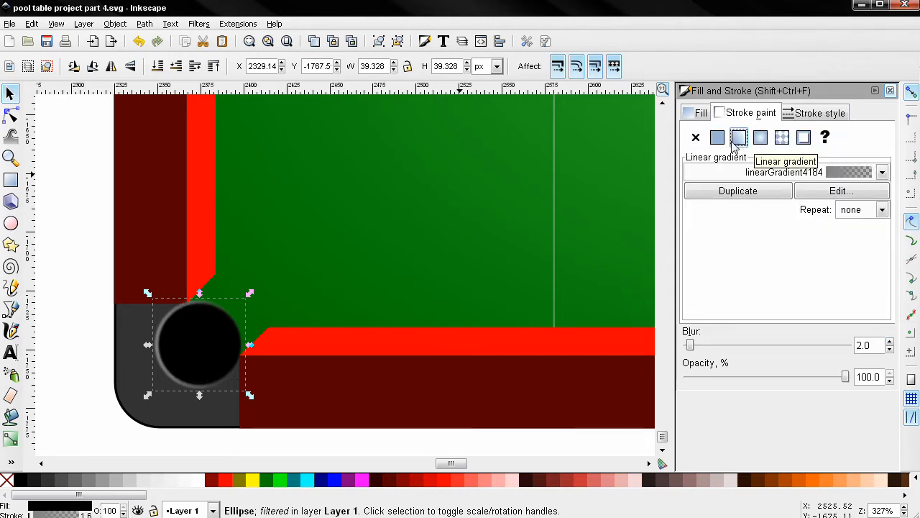
click(838, 191)
click(519, 263)
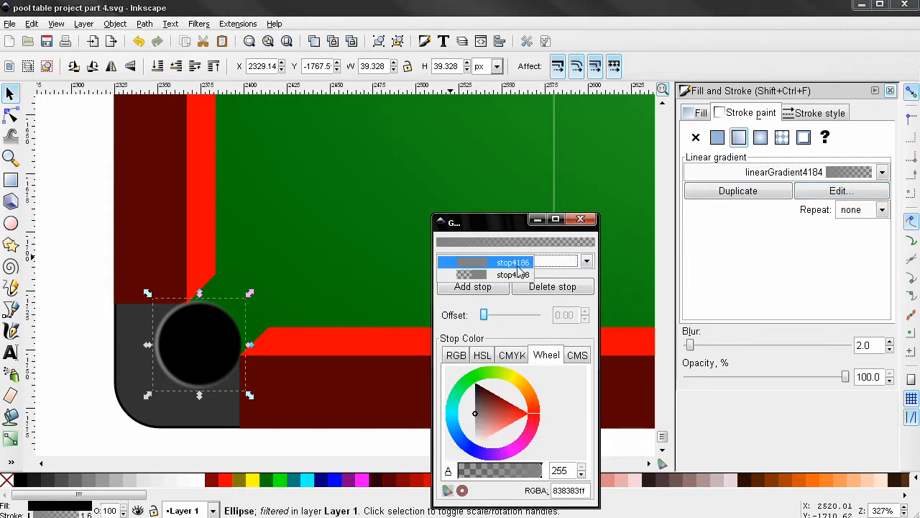
click(501, 279)
drag(478, 416, 478, 381)
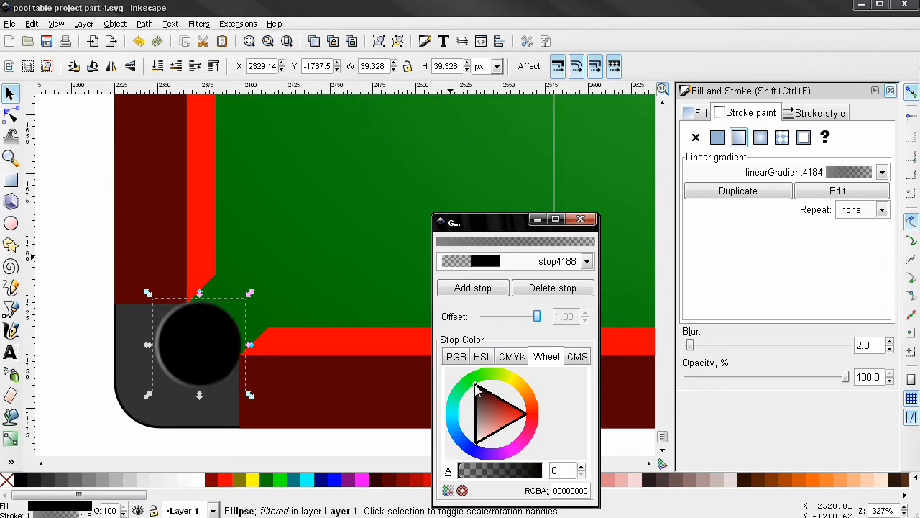
click(581, 219)
Step: Angle the stroke gradient so it starts at the pocket's lower-left edge and ends near the circle's centre
drag(213, 359, 290, 318)
click(19, 441)
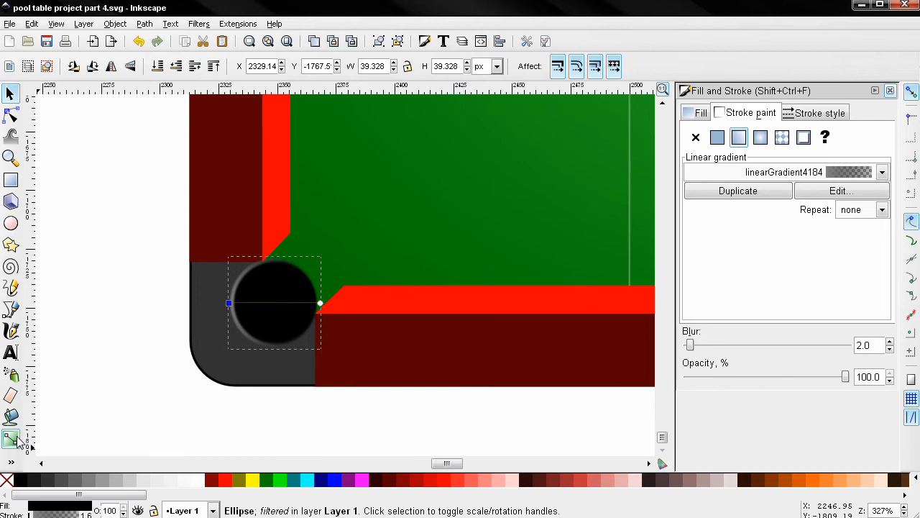
drag(232, 327, 231, 340)
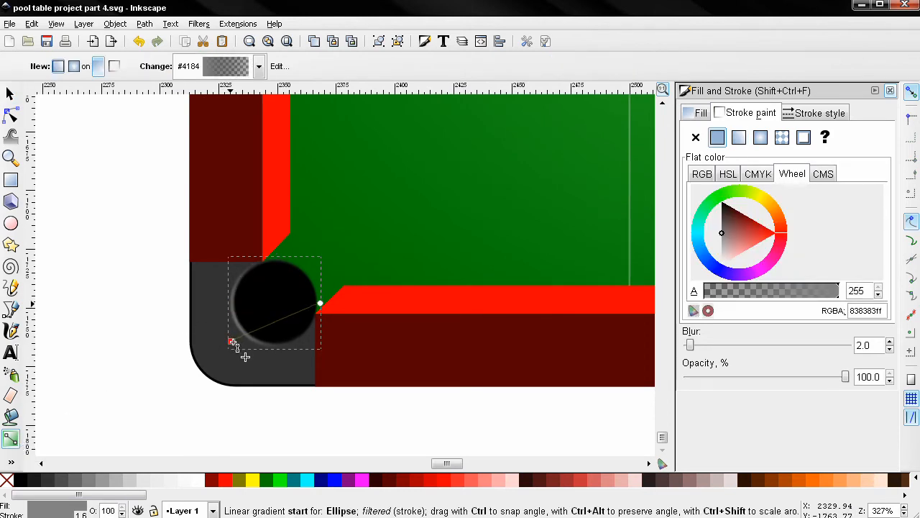
drag(321, 306, 274, 312)
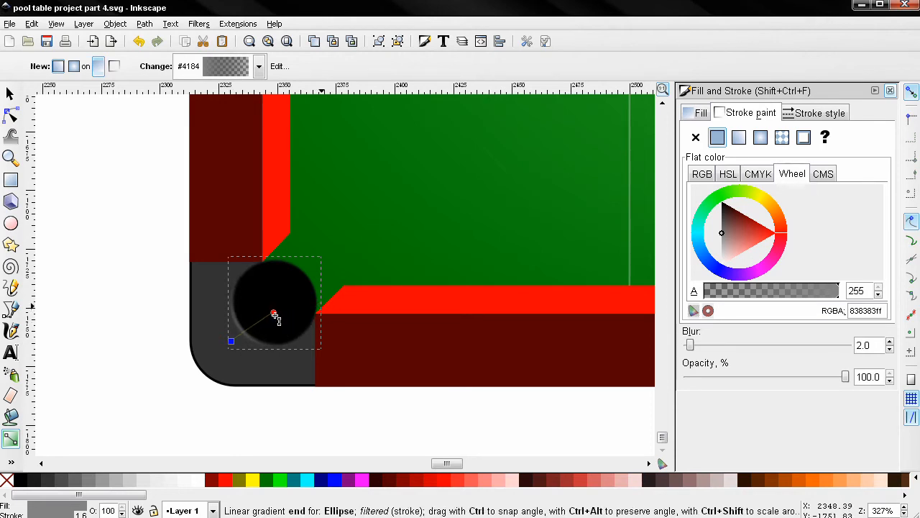
click(231, 339)
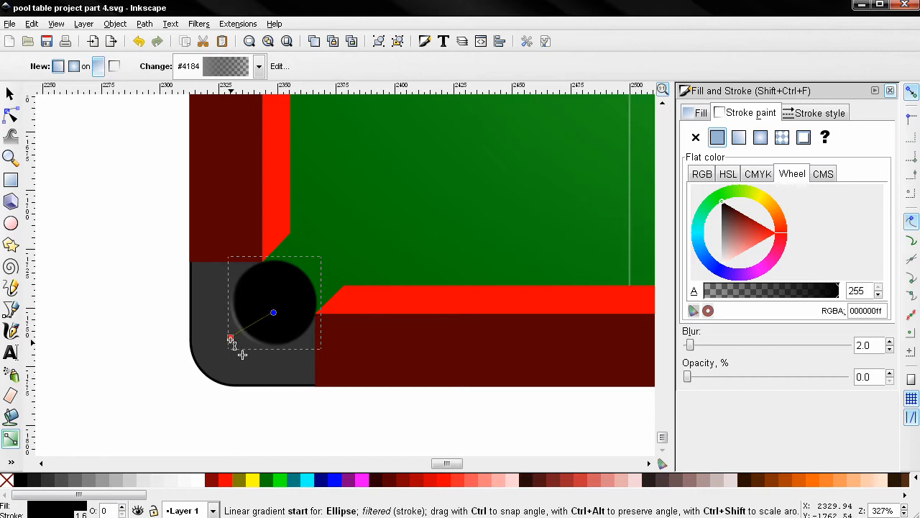
drag(274, 312, 277, 315)
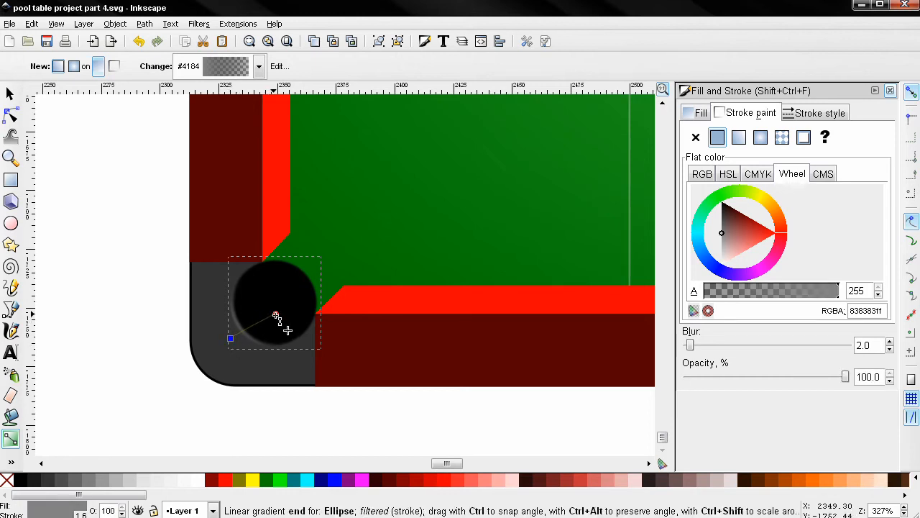
Step: Duplicate the pocket circle, remove the copy's stroke, fill it with 999999aa and set its blur to 0
click(10, 93)
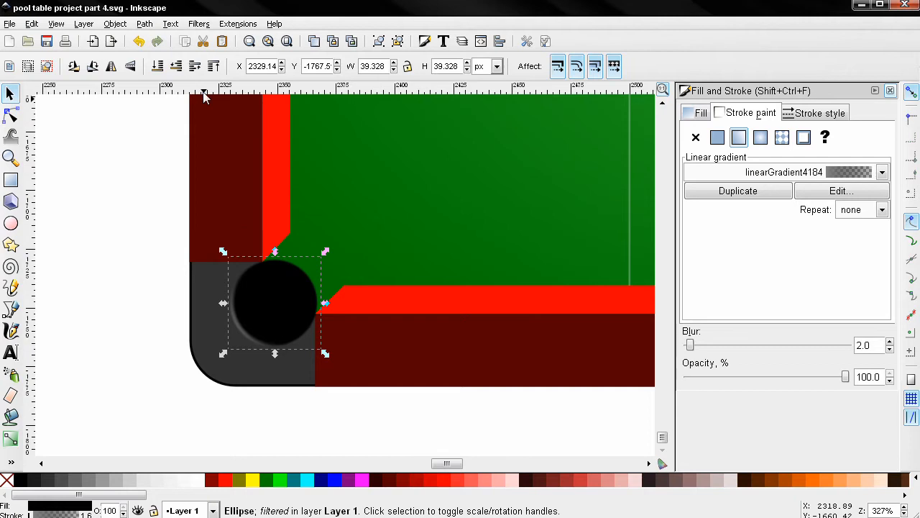
click(696, 138)
click(698, 115)
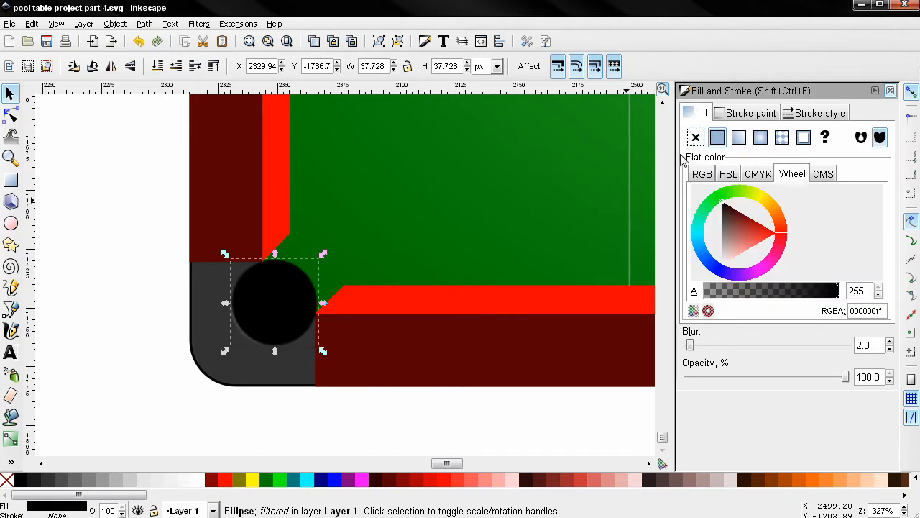
double_click(868, 312)
text(999999aa)
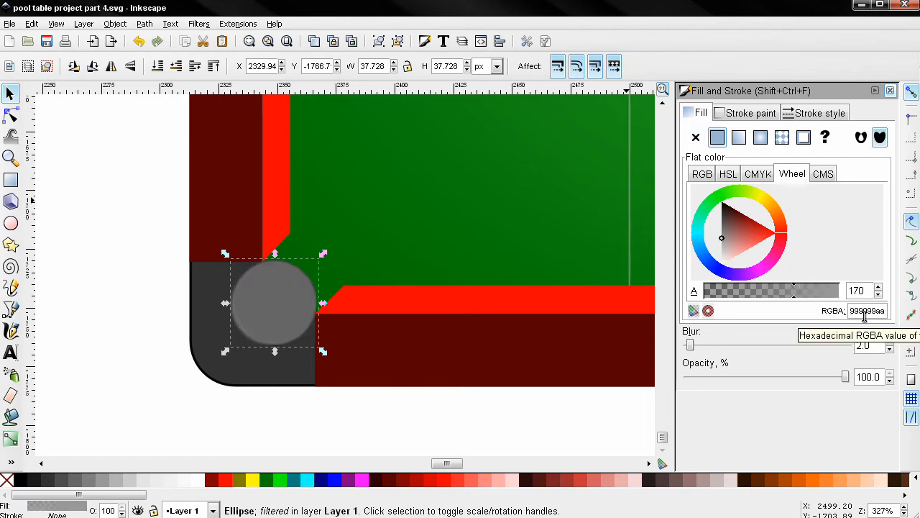
click(891, 350)
click(890, 350)
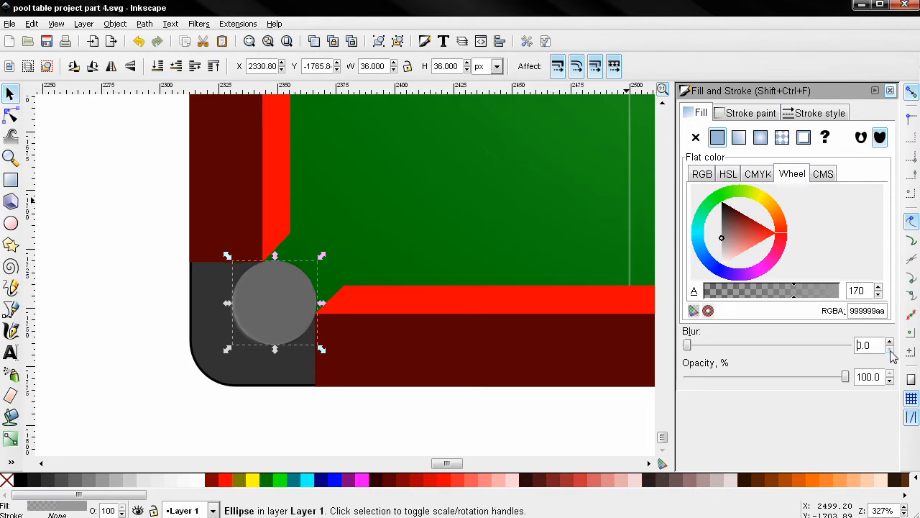
Step: Change the copy's fill to a radial gradient and set its opacity to 40%
click(760, 138)
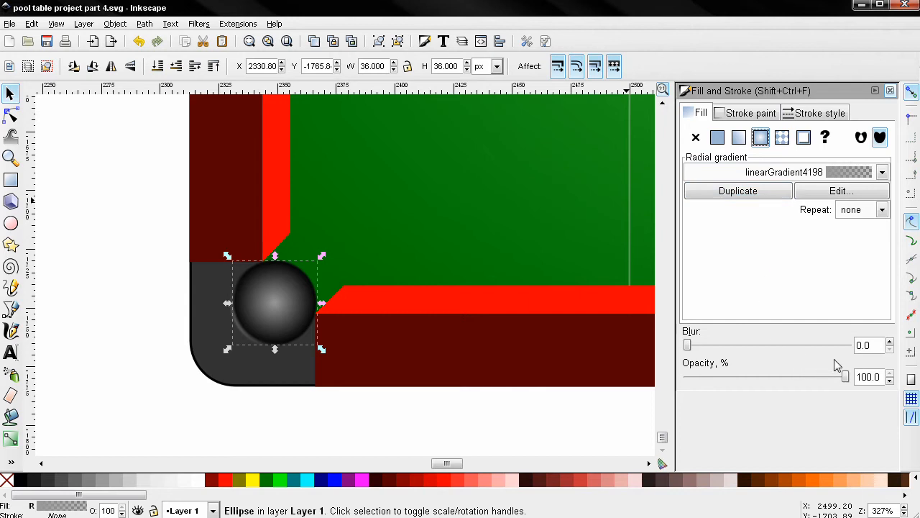
double_click(867, 378)
text(40)
key(Return)
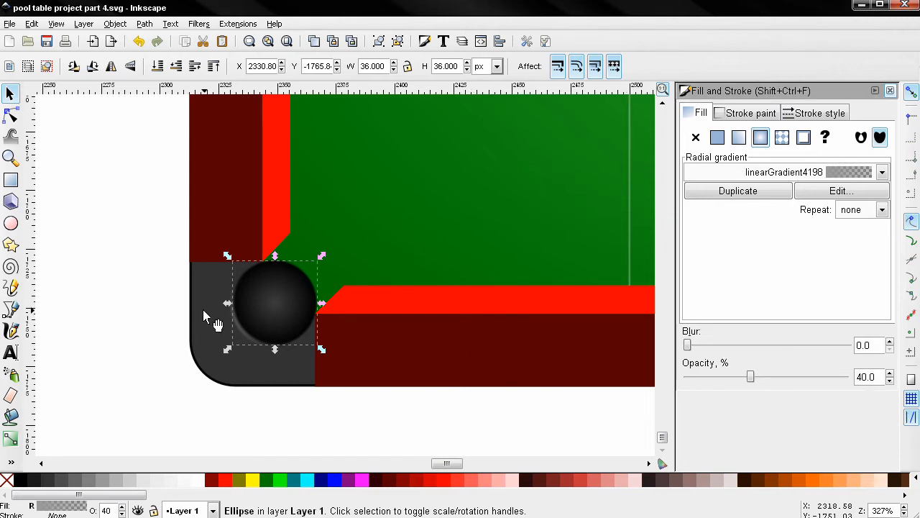
Step: Move the radial gradient's centre to the pocket's lower-left edge, with its radii reaching the upper-left and lower-right edges
click(11, 439)
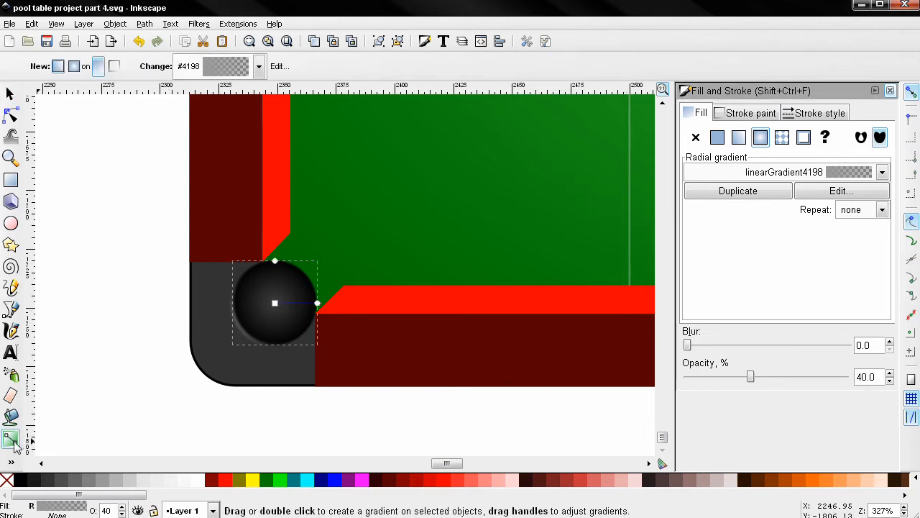
mouse_move(275, 303)
mouse_down()
mouse_move(235, 332)
mouse_move(280, 333)
mouse_move(317, 350)
mouse_up()
drag(241, 289, 238, 274)
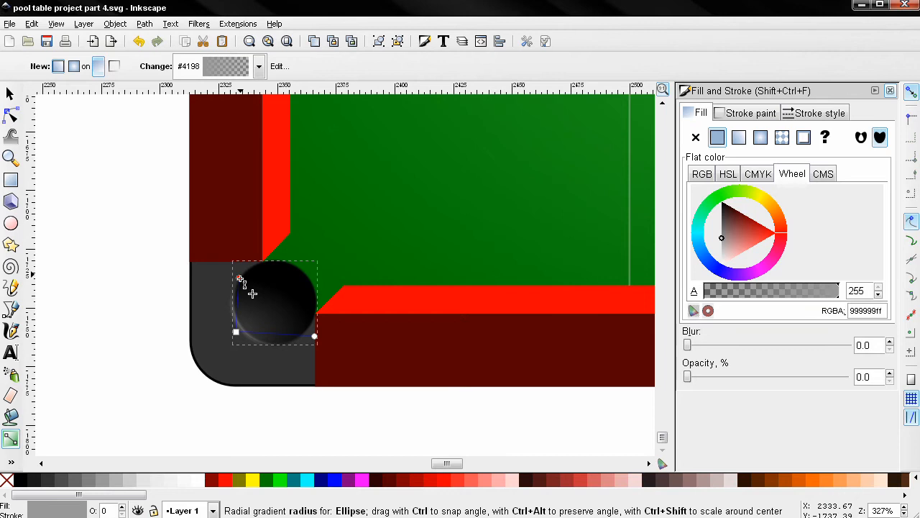
drag(236, 332, 234, 333)
click(312, 337)
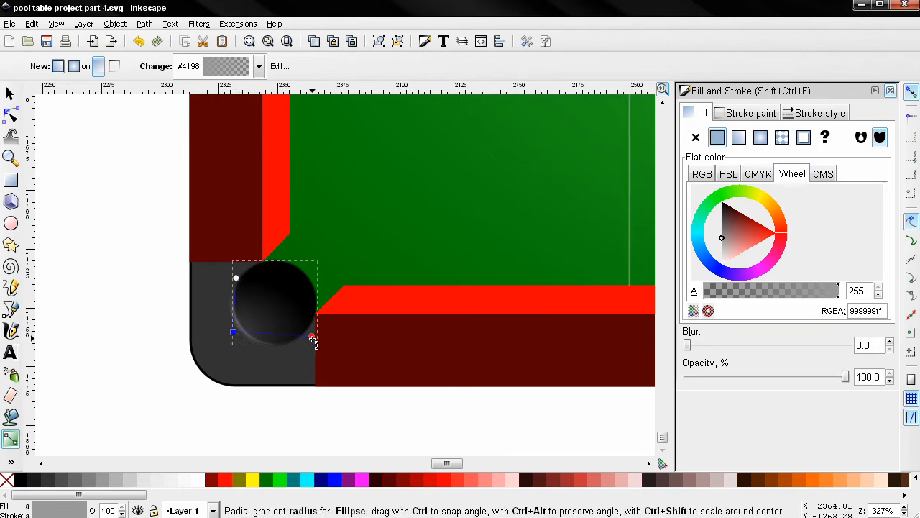
click(313, 341)
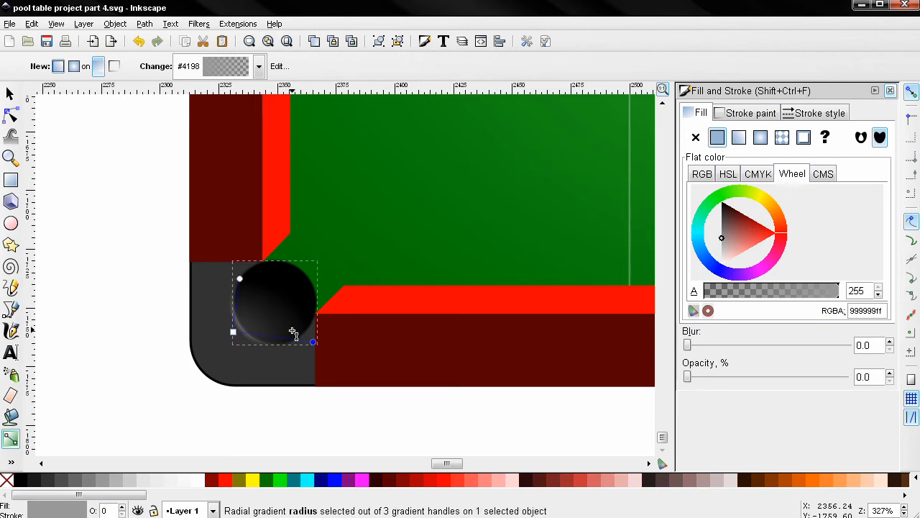
Step: Select both ellipses of the lower-left pocket and group them
click(10, 93)
click(132, 257)
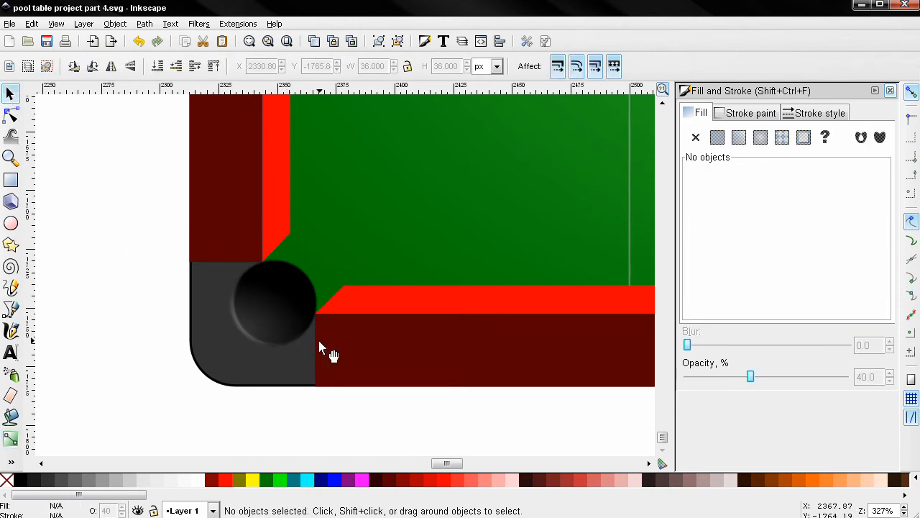
drag(121, 213, 325, 399)
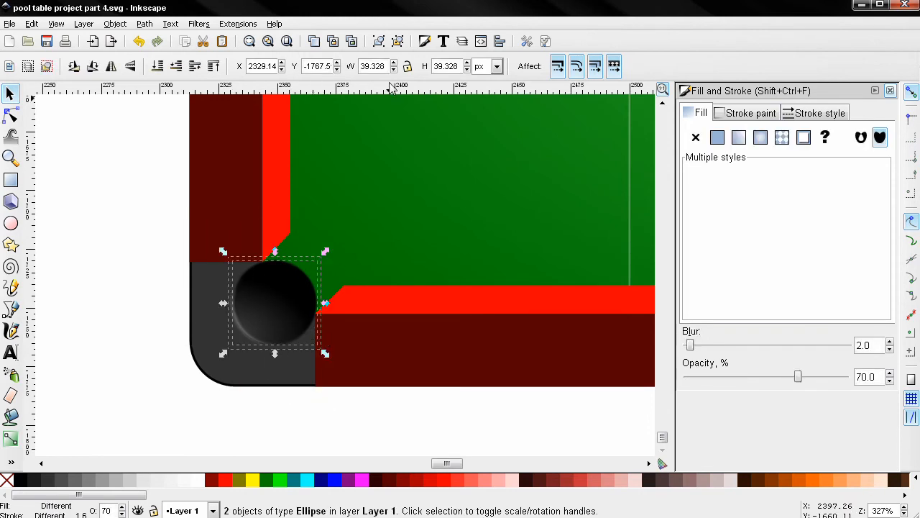
click(379, 42)
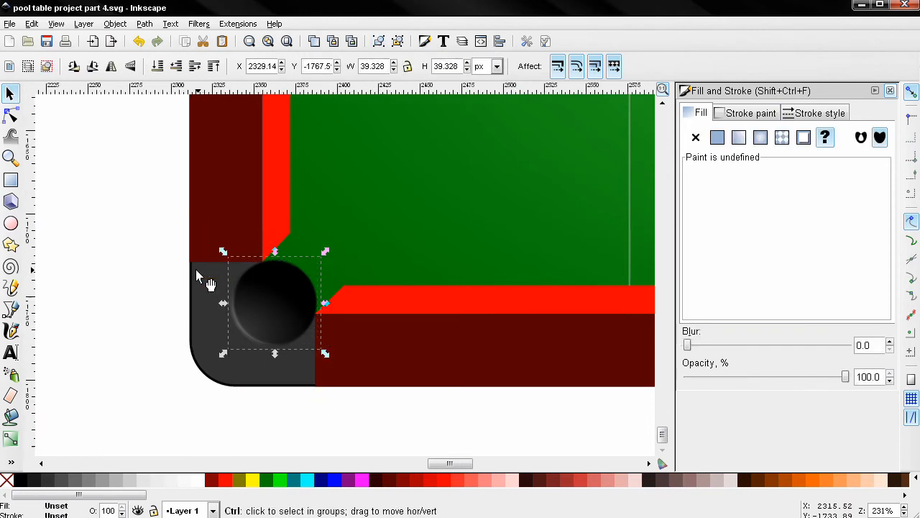
Step: Duplicate the pocket group, move the copy to the table's upper-left corner and flip it vertically
scroll(195, 270, down, 3)
scroll(161, 242, down, 1)
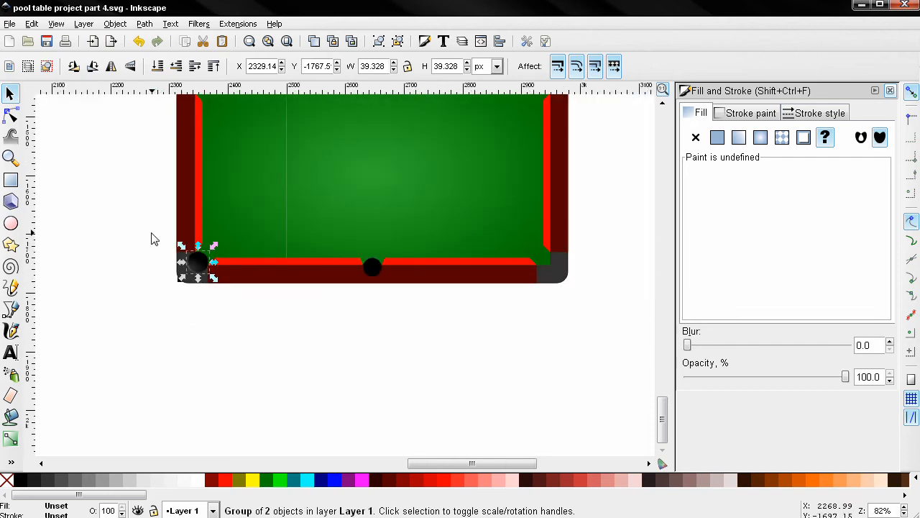
drag(154, 238, 194, 305)
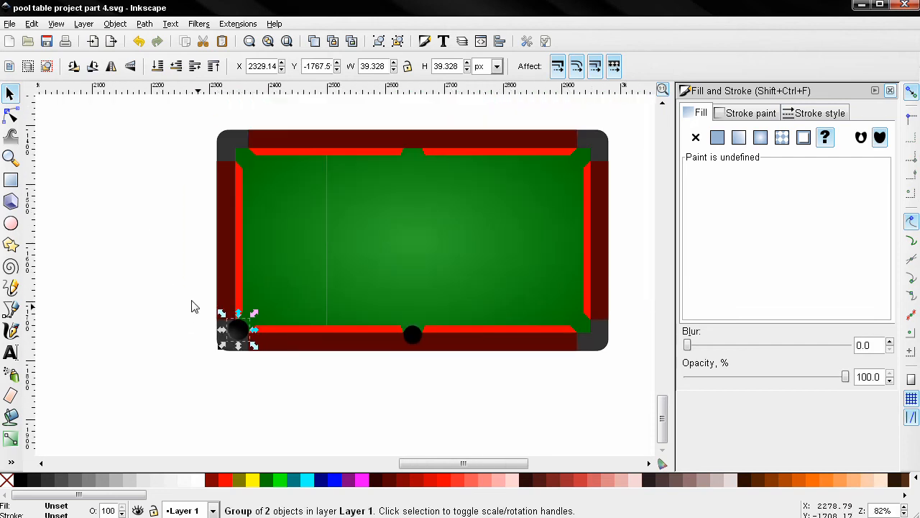
key(ctrl+d)
drag(238, 328, 246, 151)
click(112, 68)
key(ctrl+z)
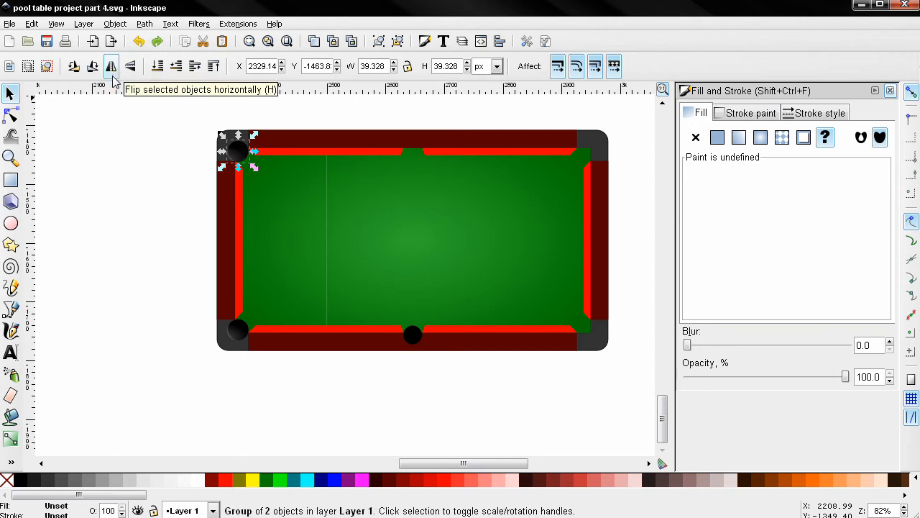
click(131, 67)
click(173, 165)
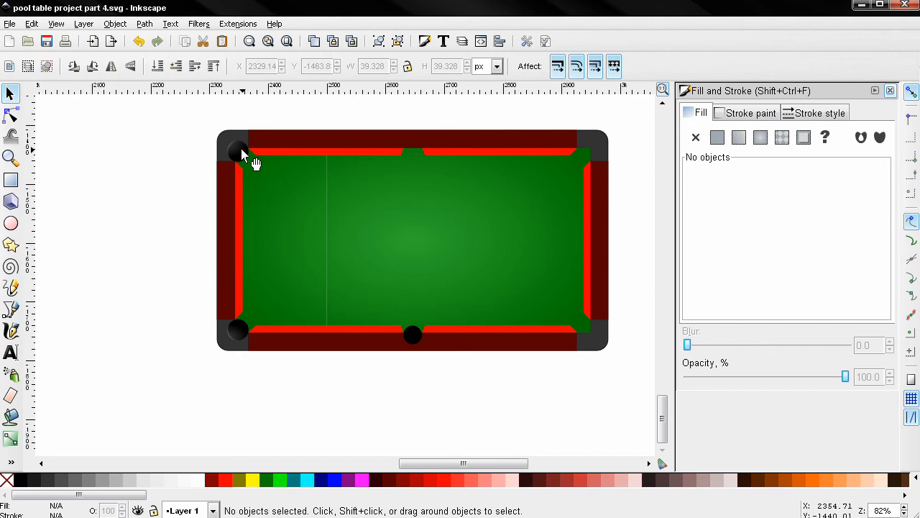
Step: Duplicate the upper-left pocket, flip the copy horizontally and move it to the table's upper-right corner
click(240, 154)
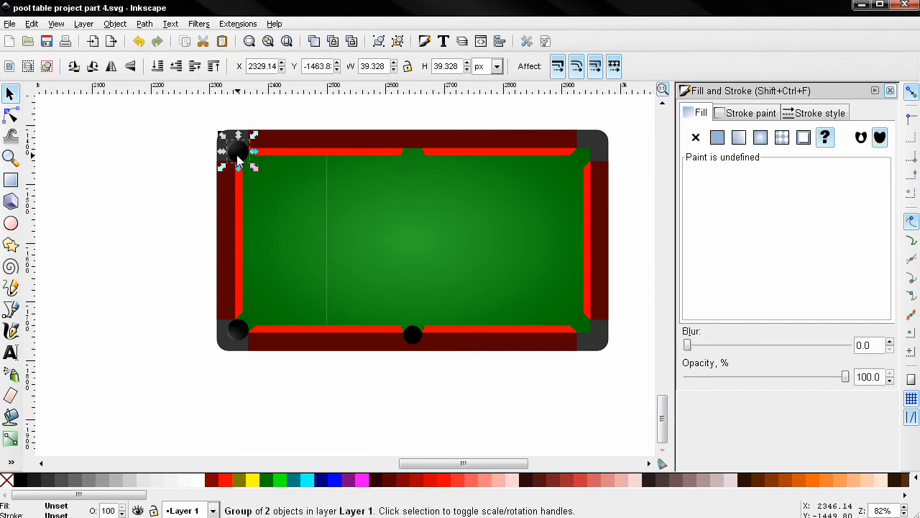
click(117, 73)
drag(243, 153, 596, 163)
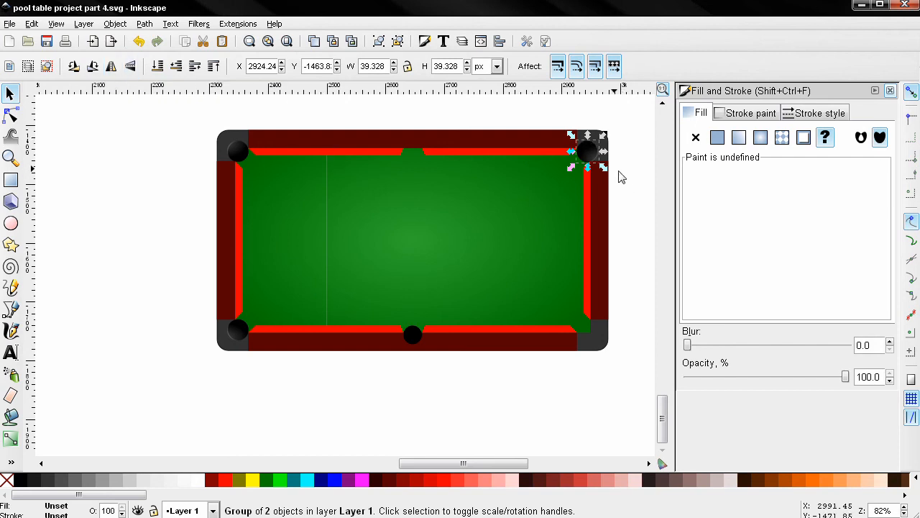
Step: Place a vertically flipped copy of the upper-right pocket in the table's lower-right corner and fine-tune its position
drag(589, 164, 599, 340)
drag(622, 369, 557, 353)
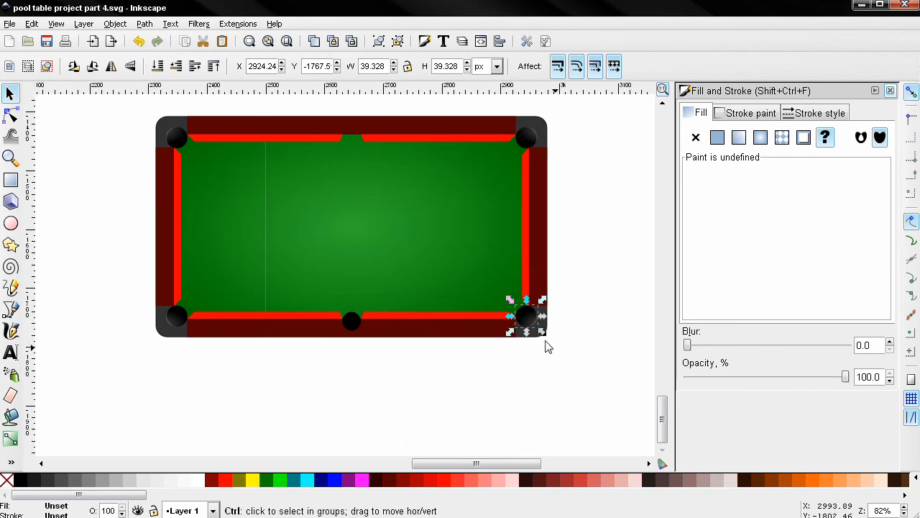
scroll(542, 324, up, 5)
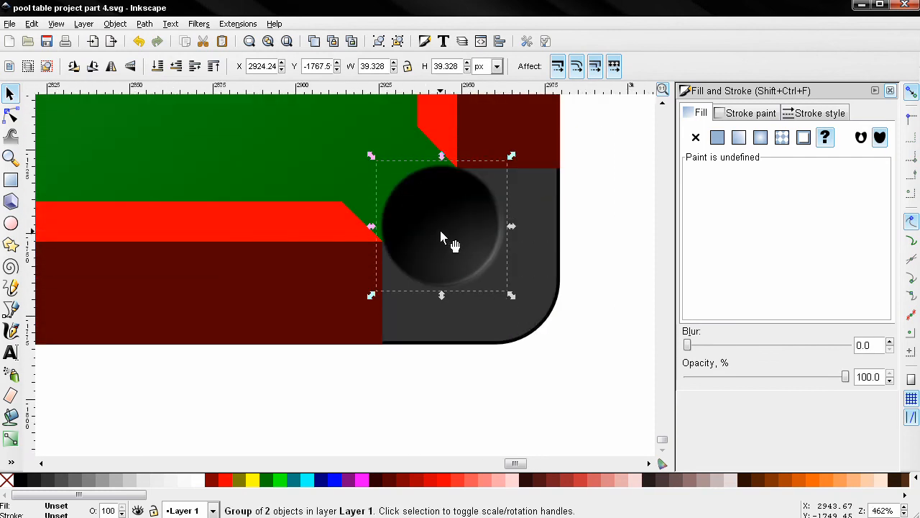
drag(440, 239, 441, 243)
click(573, 300)
scroll(539, 317, down, 3)
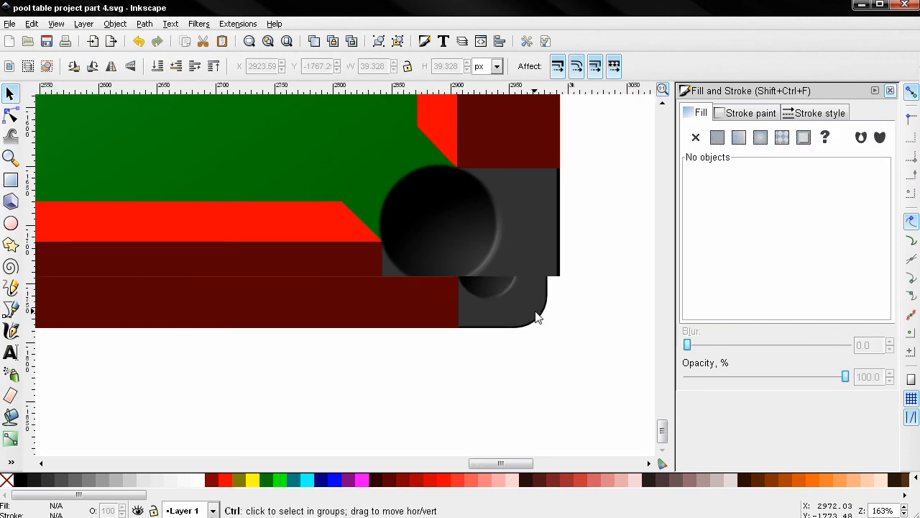
scroll(539, 319, down, 2)
drag(314, 339, 288, 417)
scroll(357, 381, up, 1)
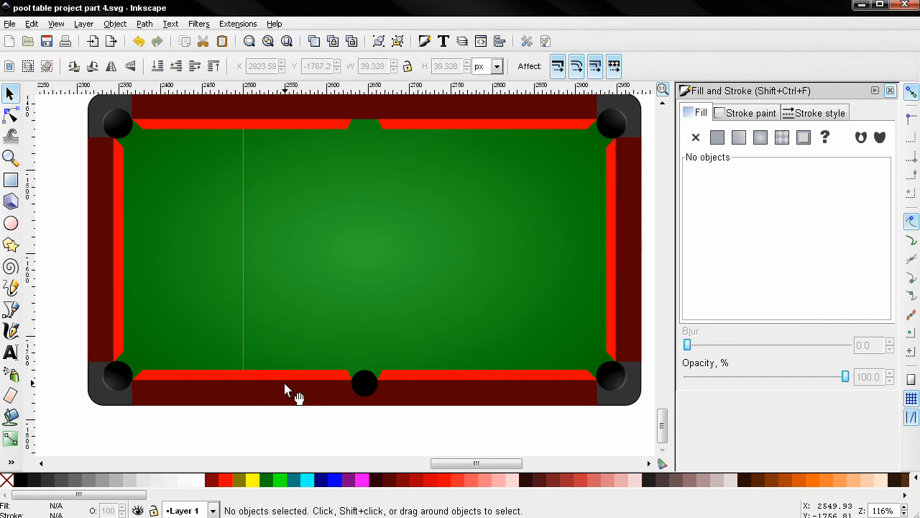
scroll(286, 396, up, 1)
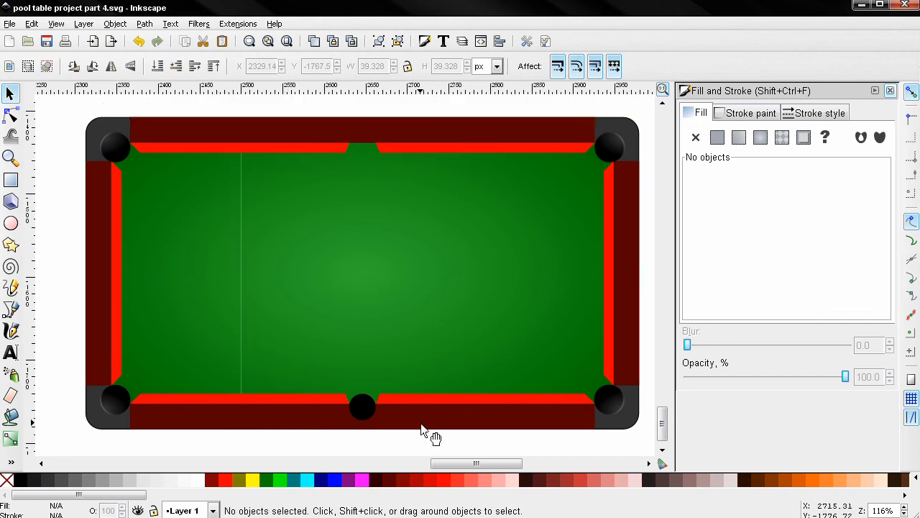